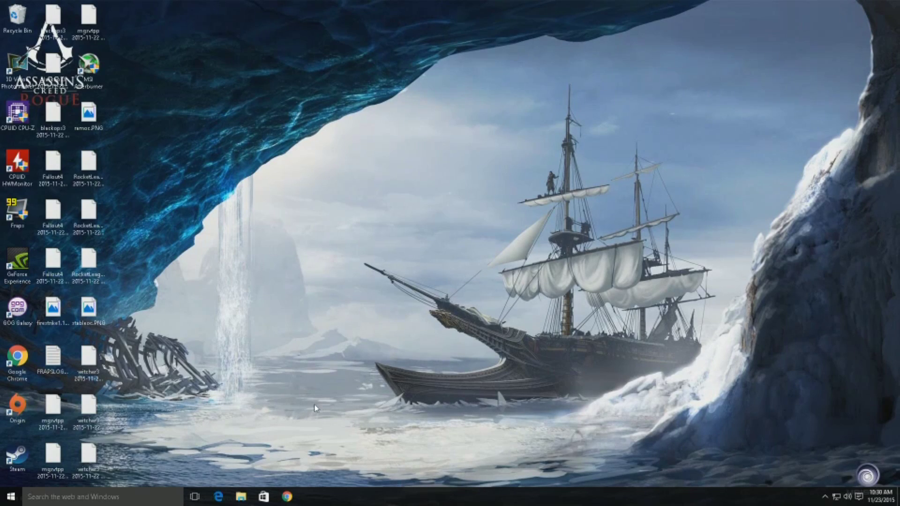
# Run netplwiz and untick 'Users must enter a user name and password'
pyautogui.click(65, 500)
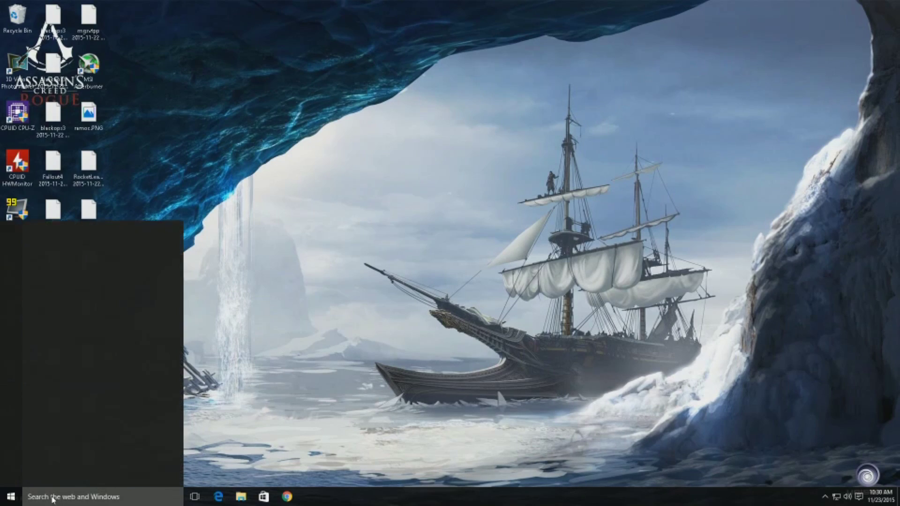
pyautogui.click(213, 429)
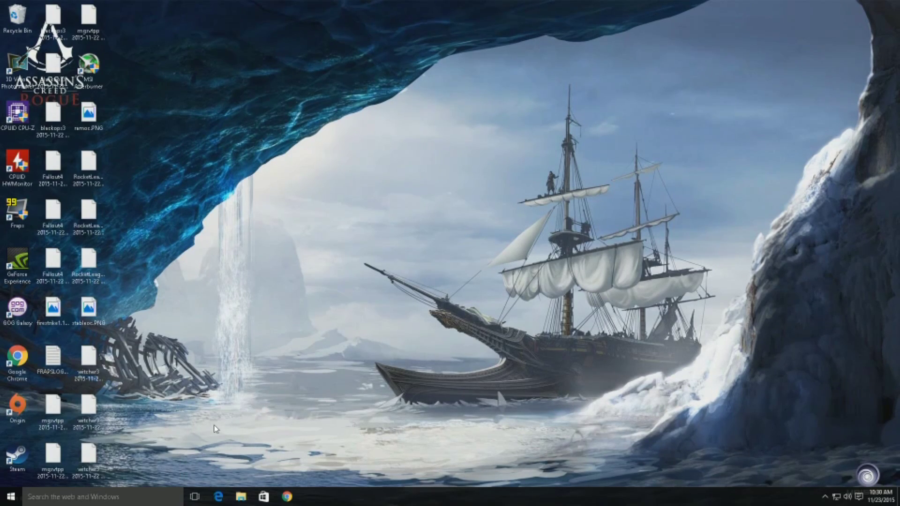
pyautogui.press('super+r')
pyautogui.click(82, 474)
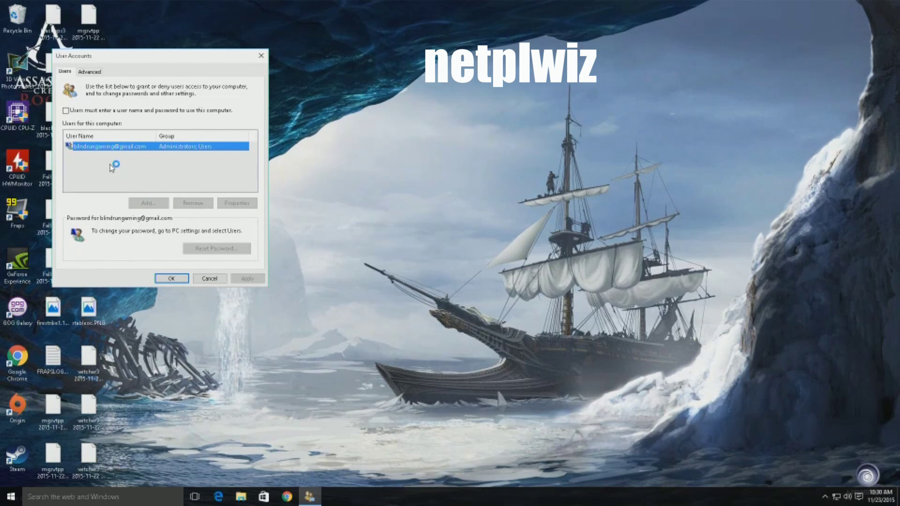
pyautogui.click(66, 111)
pyautogui.click(67, 111)
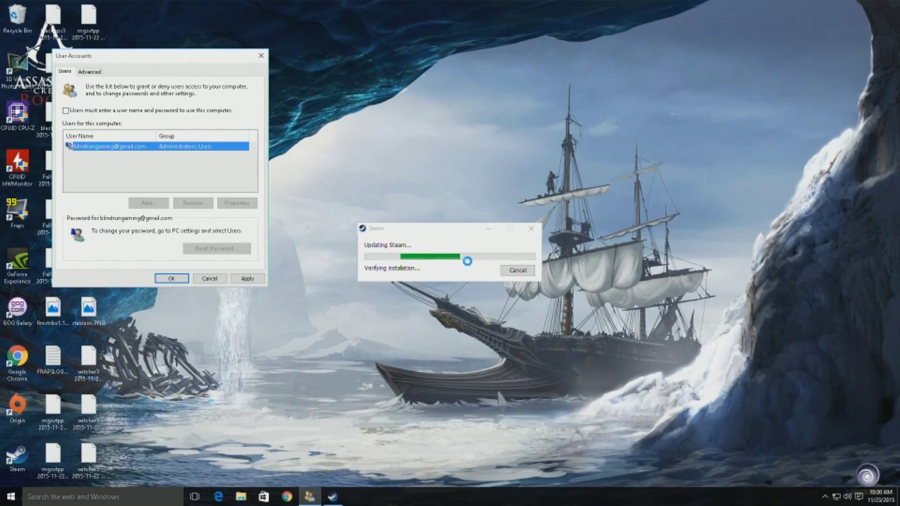
# Dismiss the Steam updater, apply, and confirm the account password to enable automatic sign-in
pyautogui.click(524, 276)
pyautogui.click(517, 271)
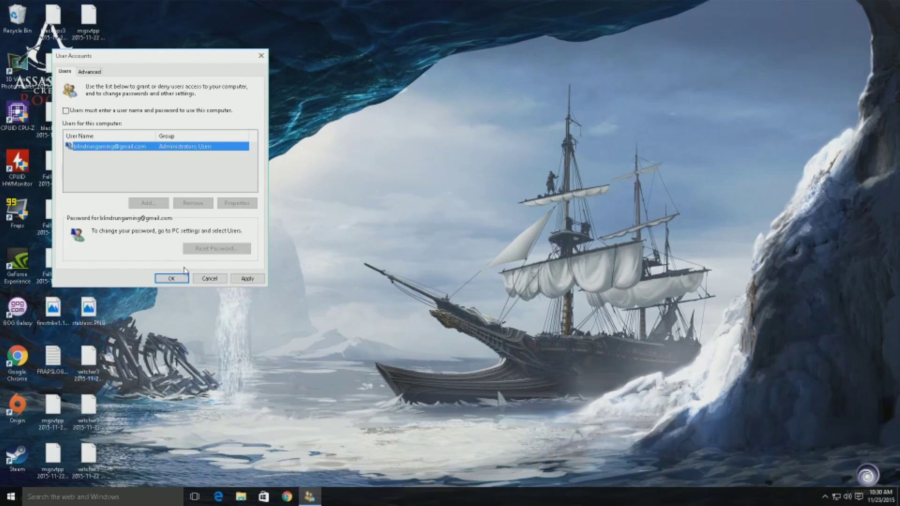
pyautogui.click(243, 279)
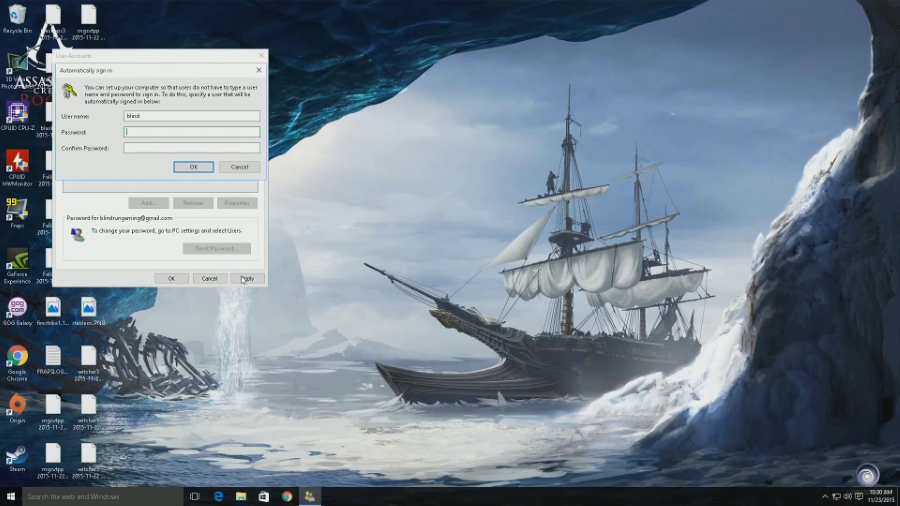
pyautogui.write('•')
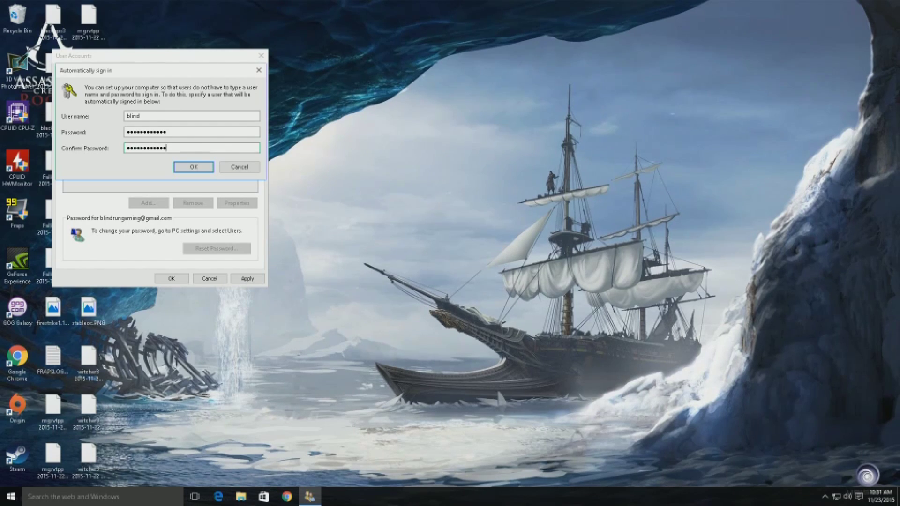
pyautogui.click(193, 169)
pyautogui.click(173, 281)
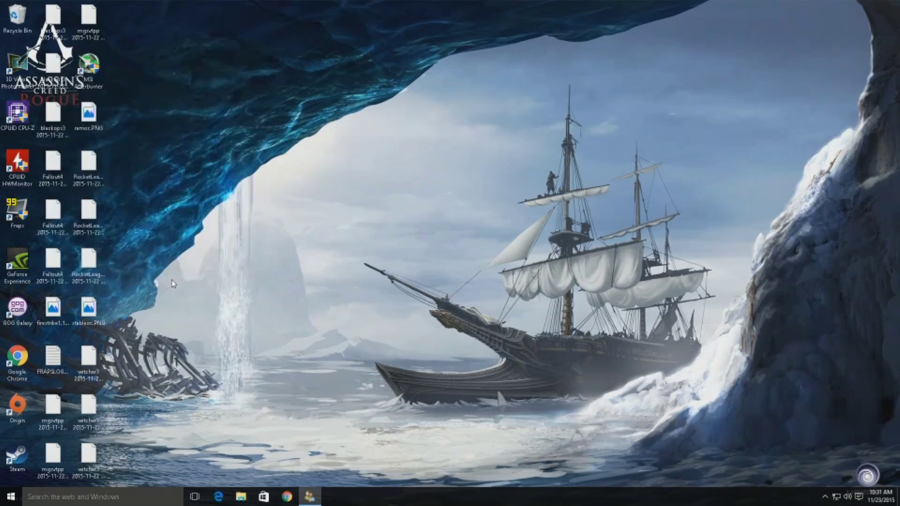
# Search 'startup' to list startup programs in Task Manager and inspect the disabled Steam Client Bootstrapper
pyautogui.click(102, 498)
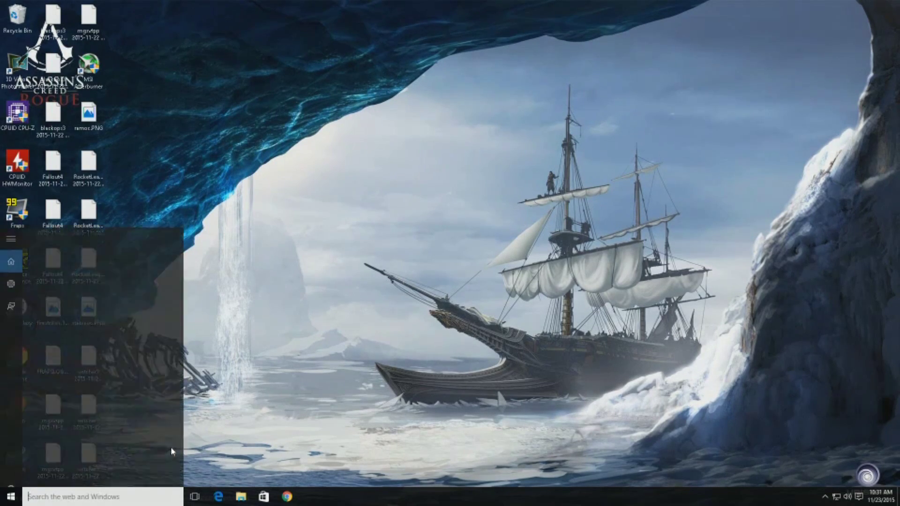
pyautogui.write('startup')
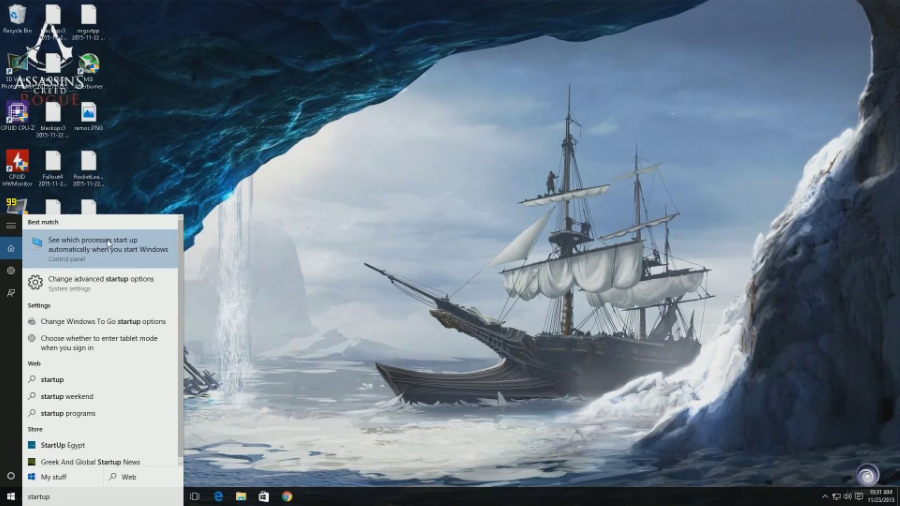
pyautogui.press('Return')
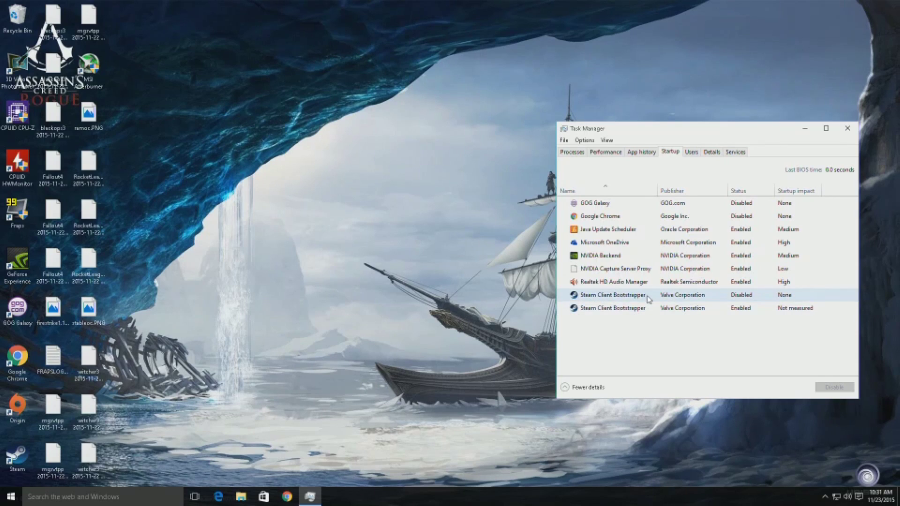
pyautogui.click(649, 297)
pyautogui.rightClick(734, 302)
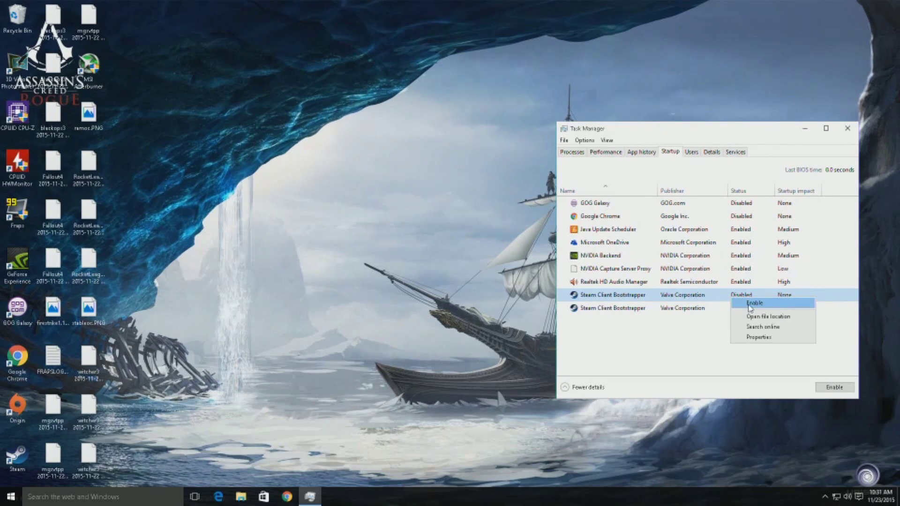
pyautogui.click(705, 346)
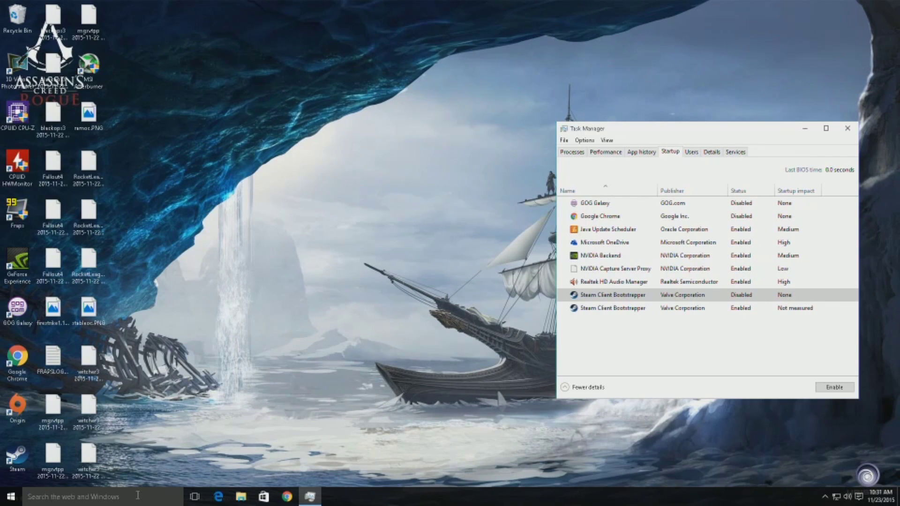
pyautogui.click(241, 496)
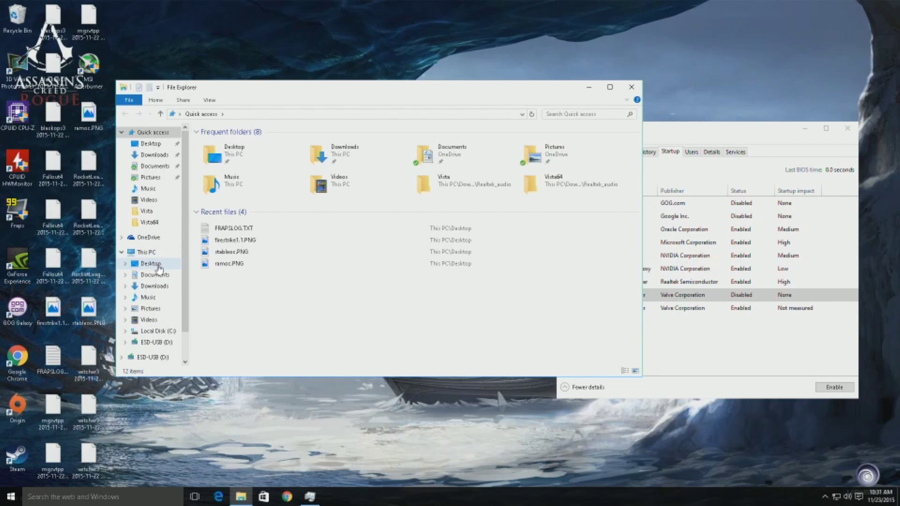
# Browse from C:\Users through AppData\Roaming\Microsoft\Windows\Start Menu\Programs into Startup
pyautogui.click(170, 333)
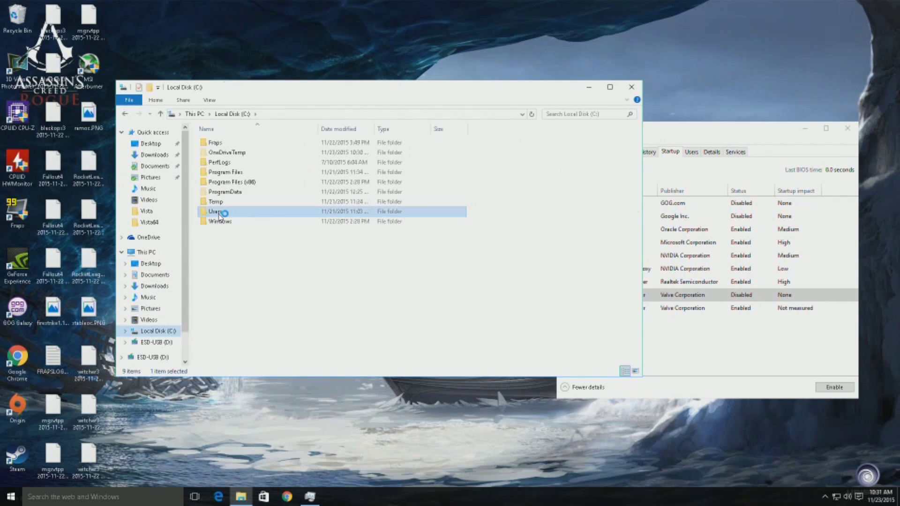
pyautogui.doubleClick(215, 210)
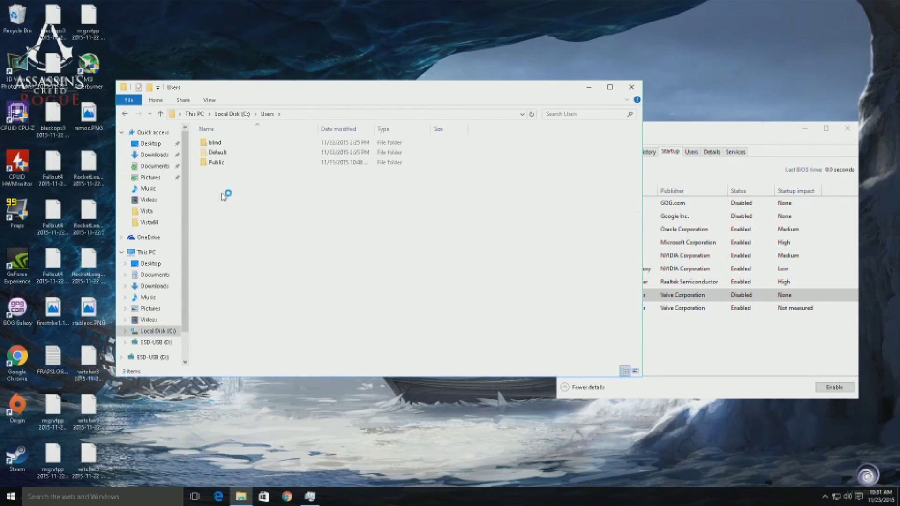
pyautogui.doubleClick(220, 143)
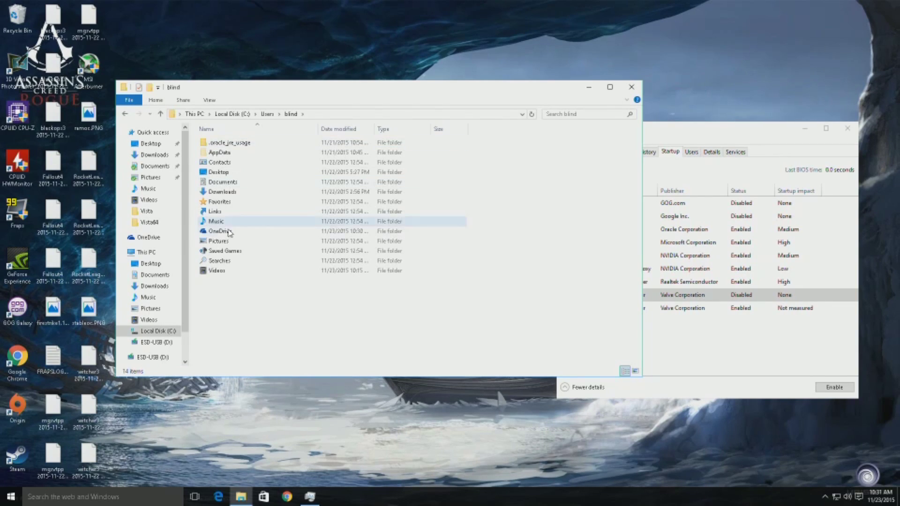
pyautogui.doubleClick(219, 153)
pyautogui.doubleClick(222, 164)
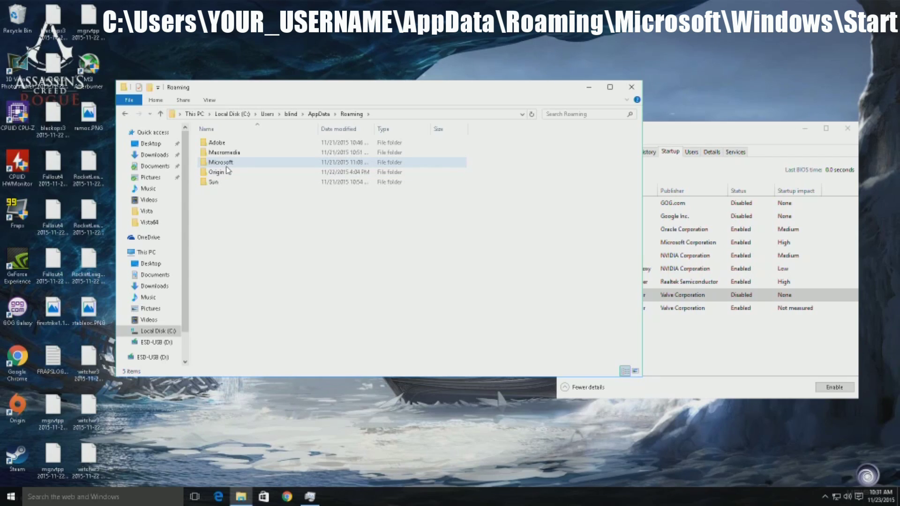
pyautogui.doubleClick(226, 164)
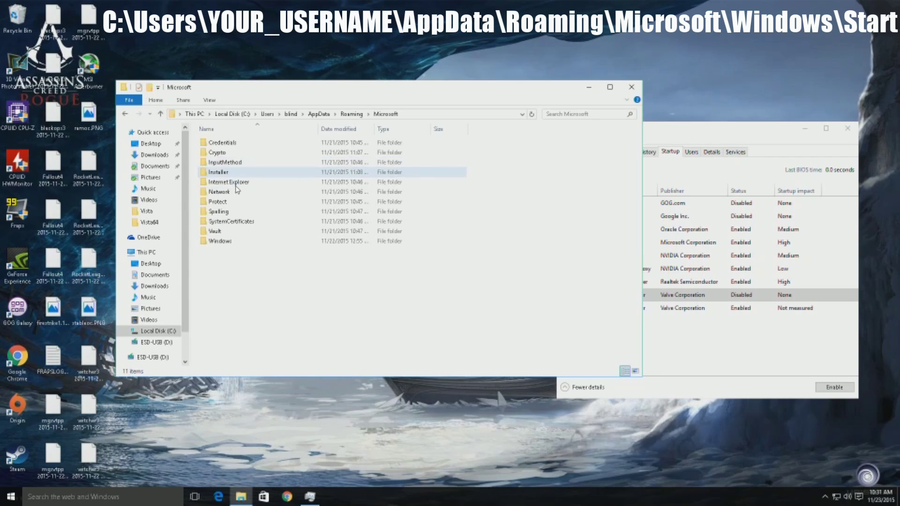
pyautogui.doubleClick(228, 245)
pyautogui.click(229, 205)
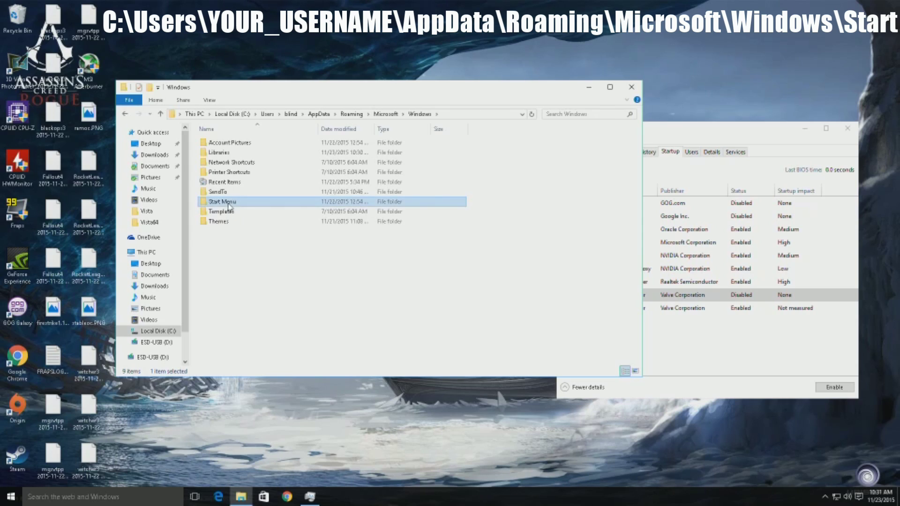
pyautogui.doubleClick(229, 205)
pyautogui.doubleClick(225, 144)
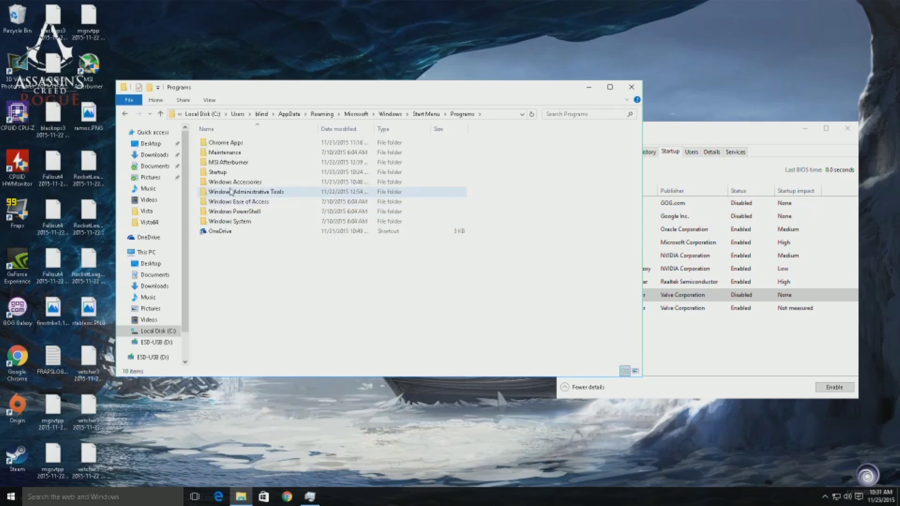
pyautogui.doubleClick(226, 173)
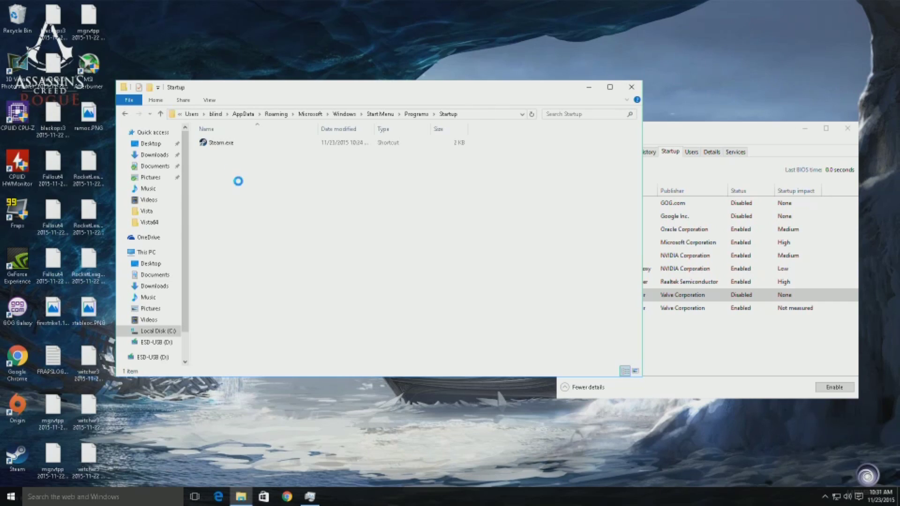
# Verify the Steam.exe shortcut's Target ends with steam://open/bigpicture and confirm its properties with OK
pyautogui.rightClick(230, 170)
pyautogui.click(221, 145)
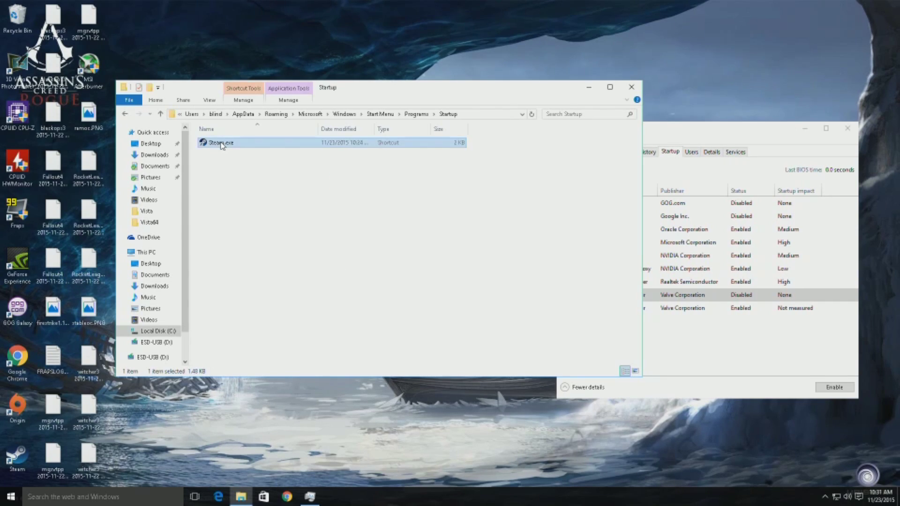
pyautogui.rightClick(221, 144)
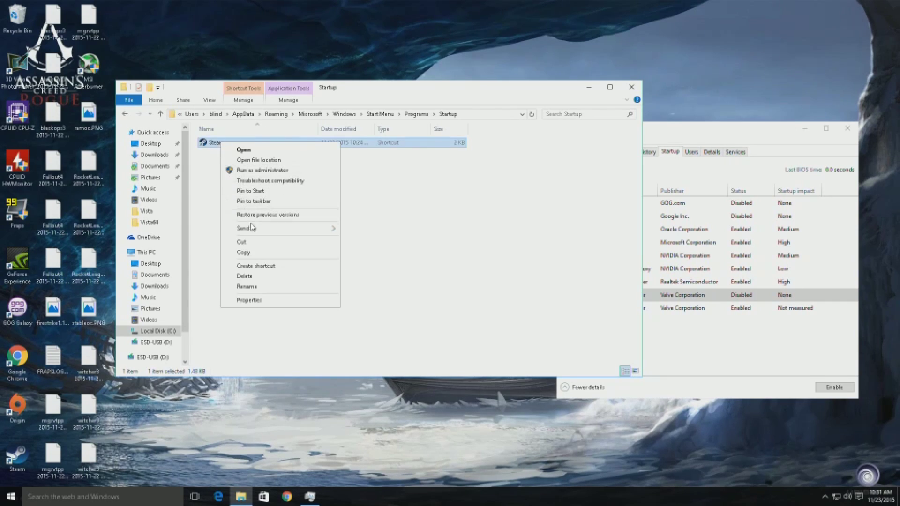
pyautogui.click(259, 301)
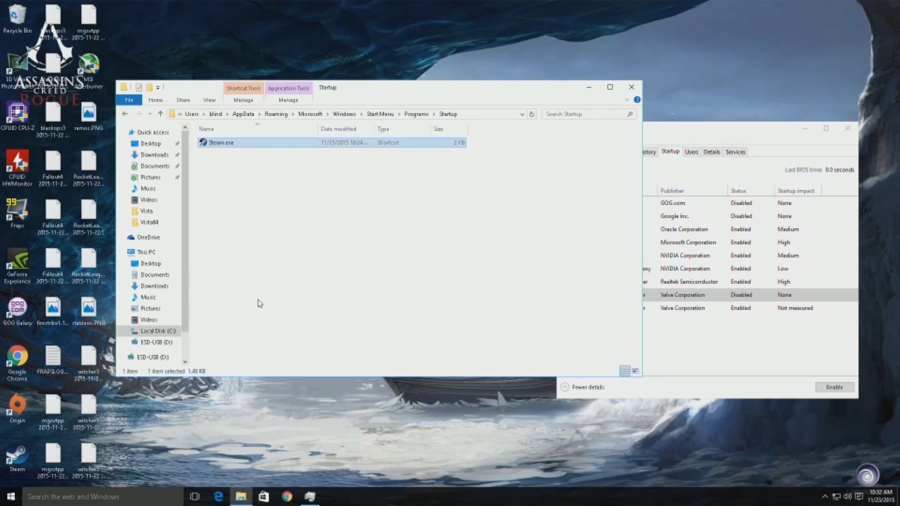
pyautogui.click(335, 236)
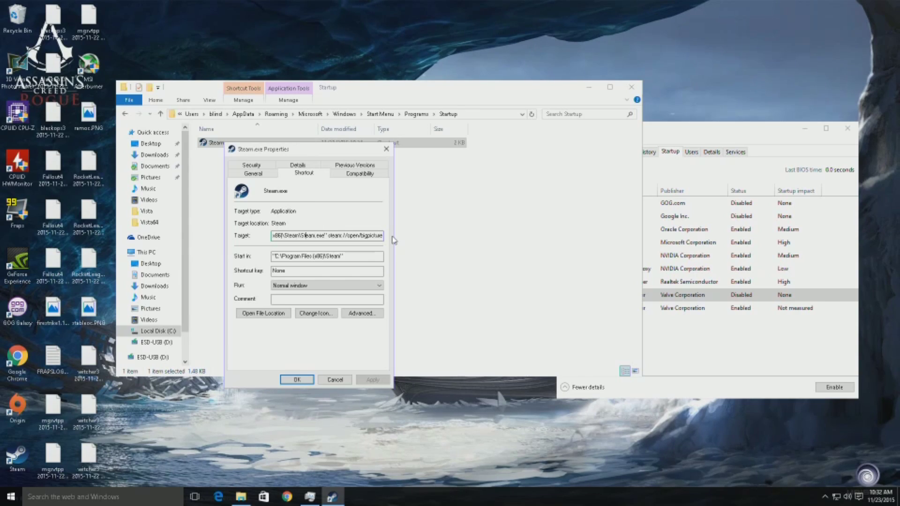
pyautogui.press('Home')
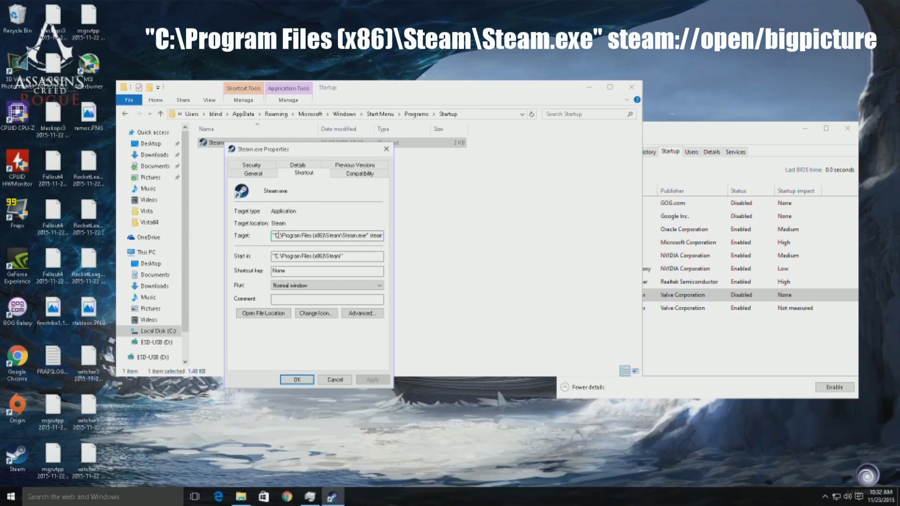
pyautogui.moveTo(275, 236); pyautogui.dragTo(424, 238)
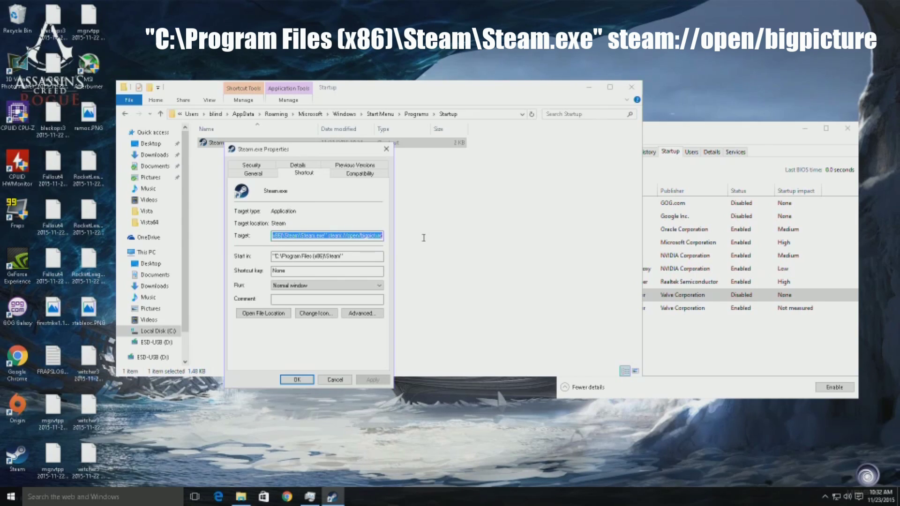
pyautogui.click(368, 237)
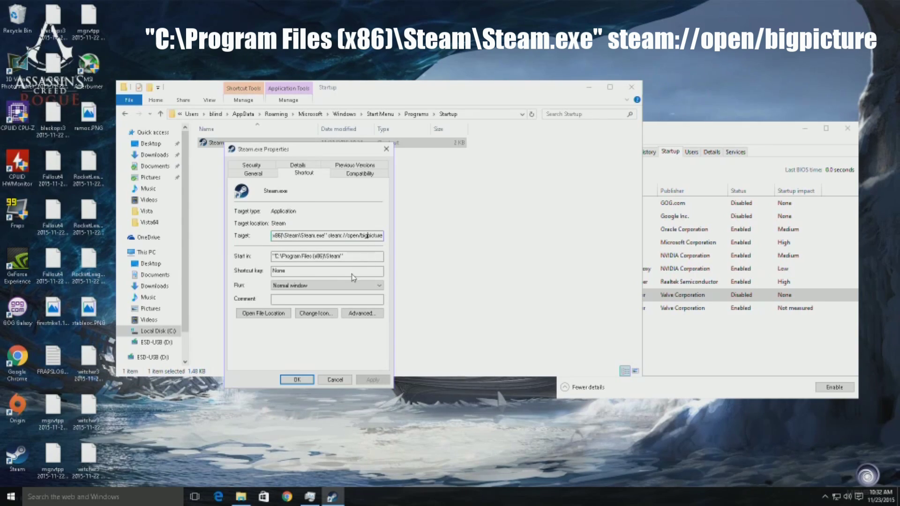
pyautogui.click(299, 379)
# Close the Startup folder window and Task Manager, then show the Start menu's Restart option
pyautogui.click(631, 87)
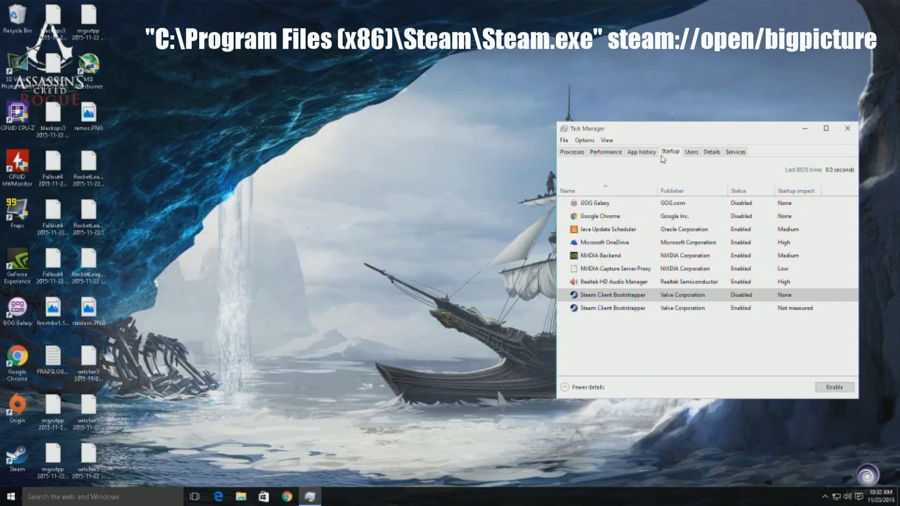
pyautogui.click(684, 313)
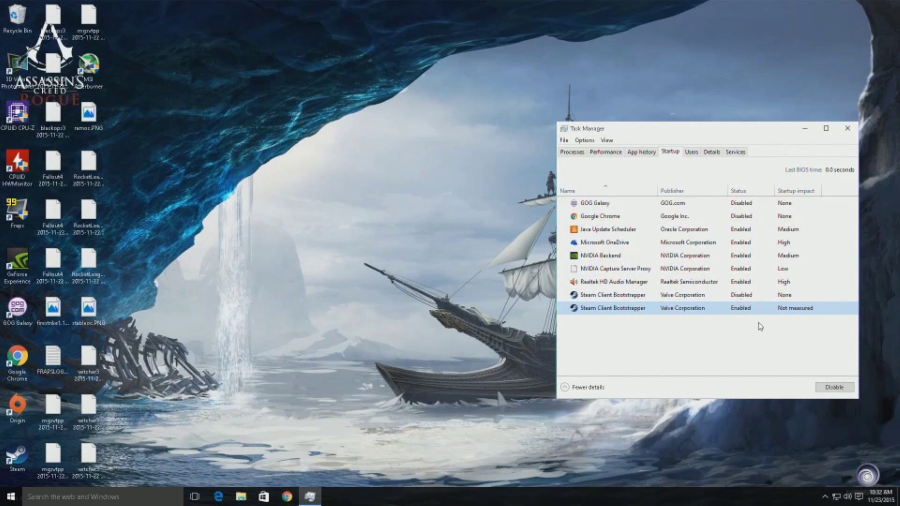
pyautogui.click(857, 131)
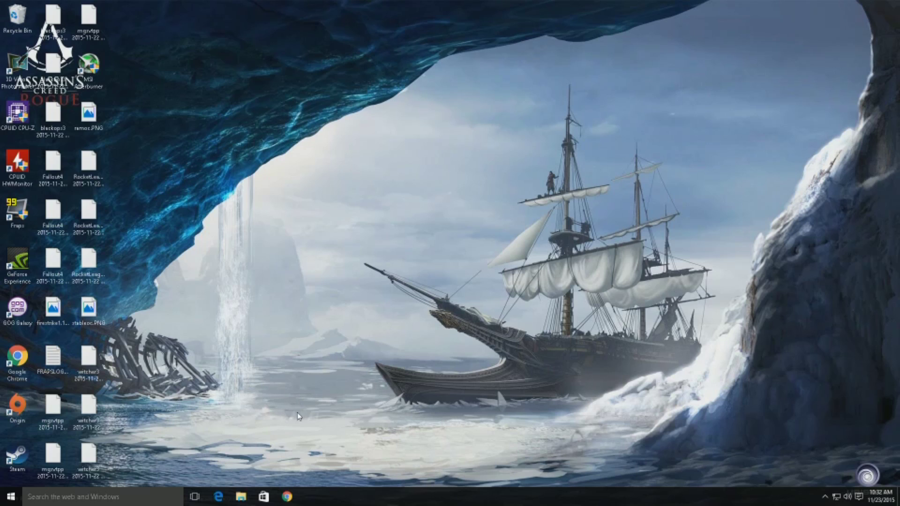
pyautogui.click(11, 497)
pyautogui.click(43, 458)
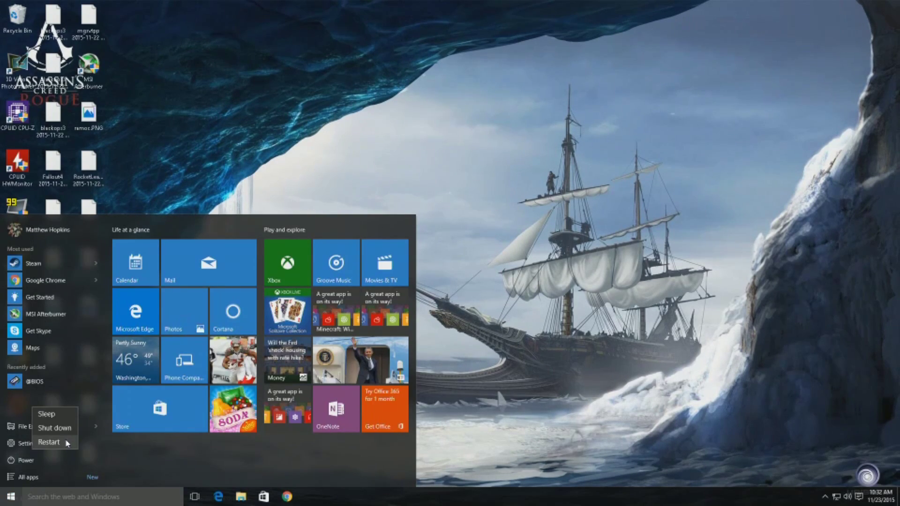